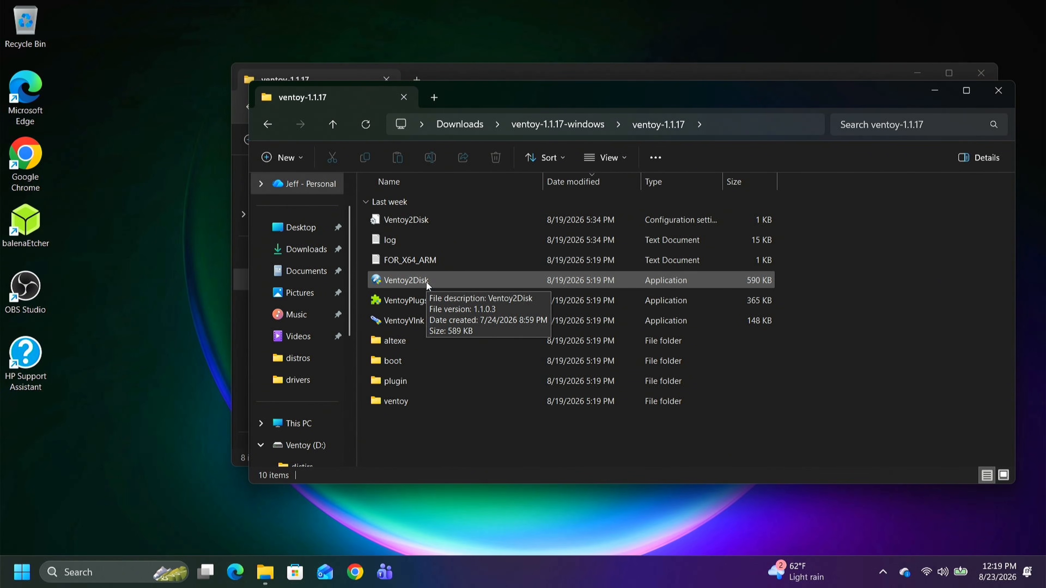
- Launch the Ventoy2Disk application from the ventoy-1.1.17 folder and allow it to make changes to the device
right_click(426, 282)
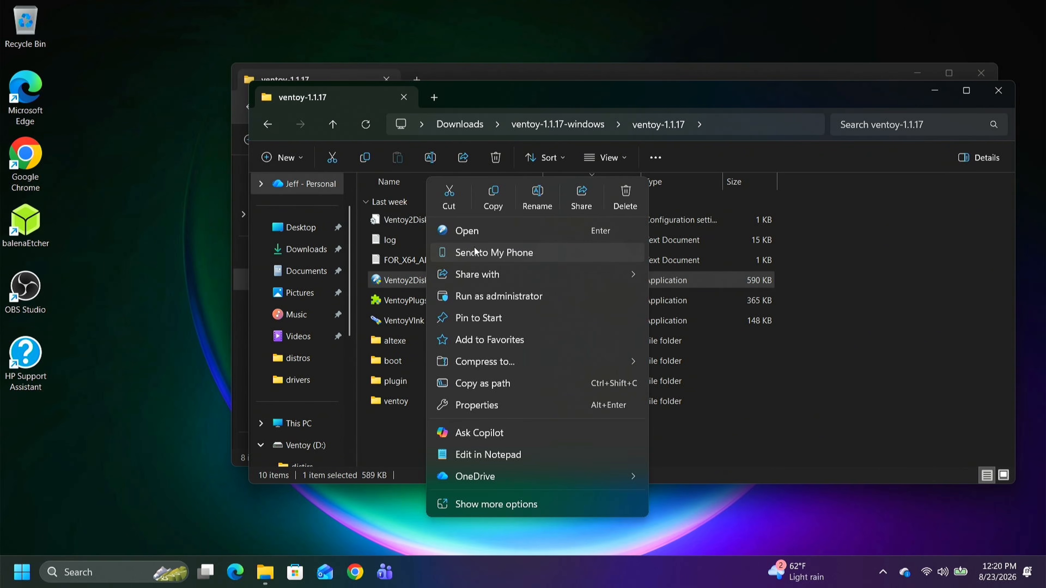
left_click(491, 231)
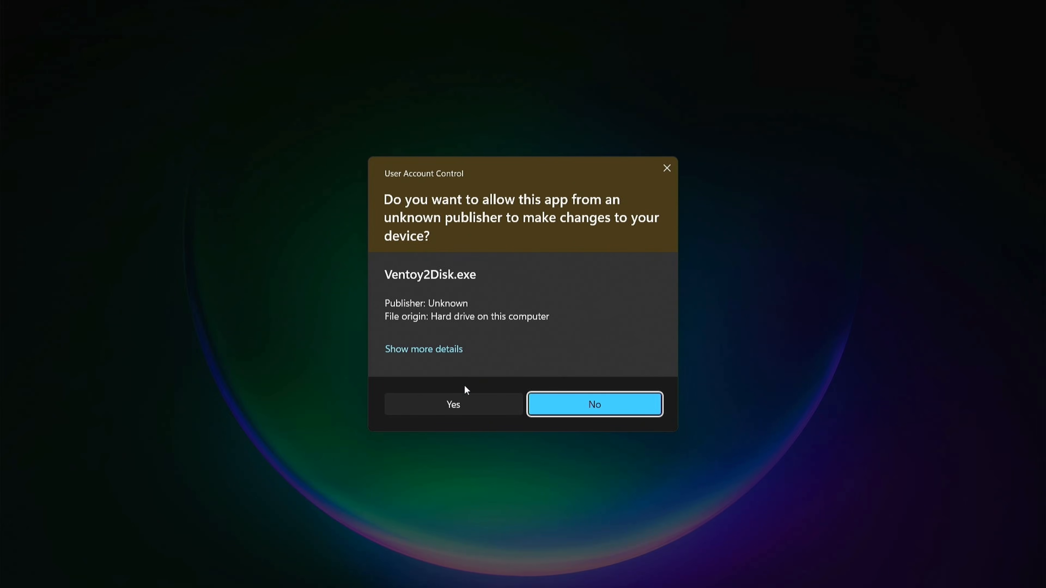
left_click(464, 398)
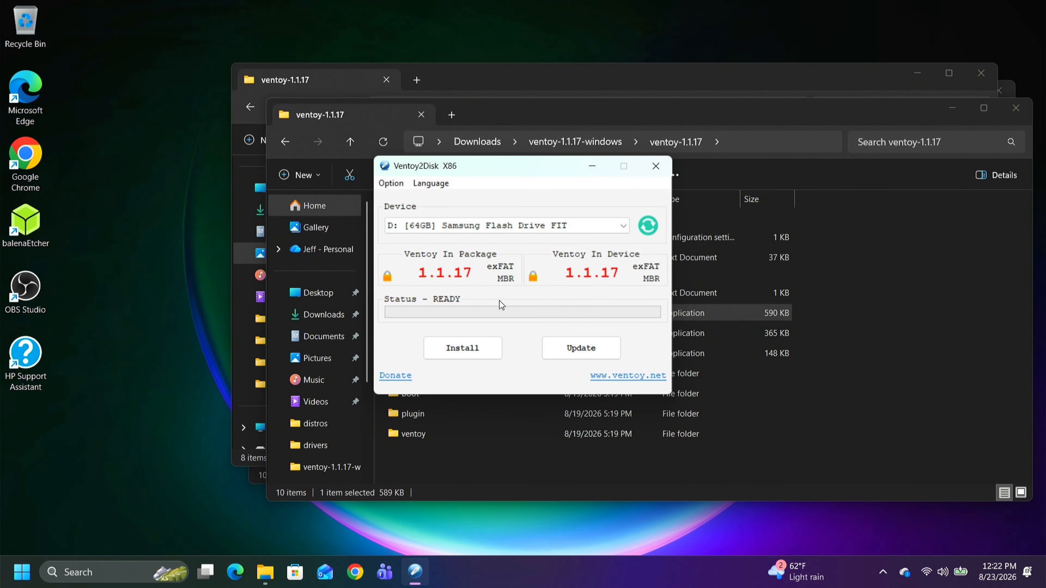
- Install Ventoy fresh on the 64GB Samsung Flash Drive FIT, entering YES and accepting both format warnings
left_click(467, 352)
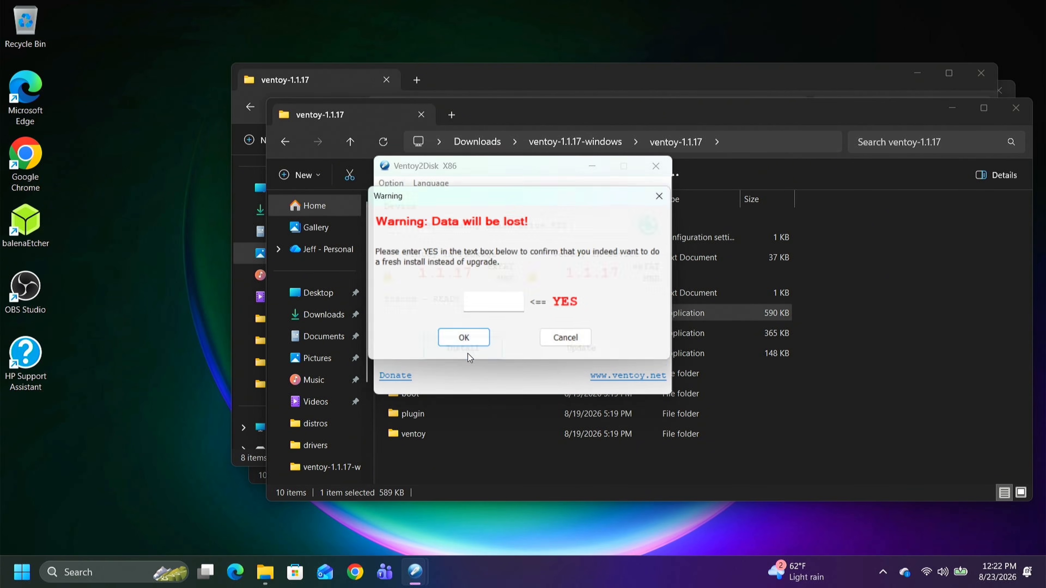
left_click(515, 297)
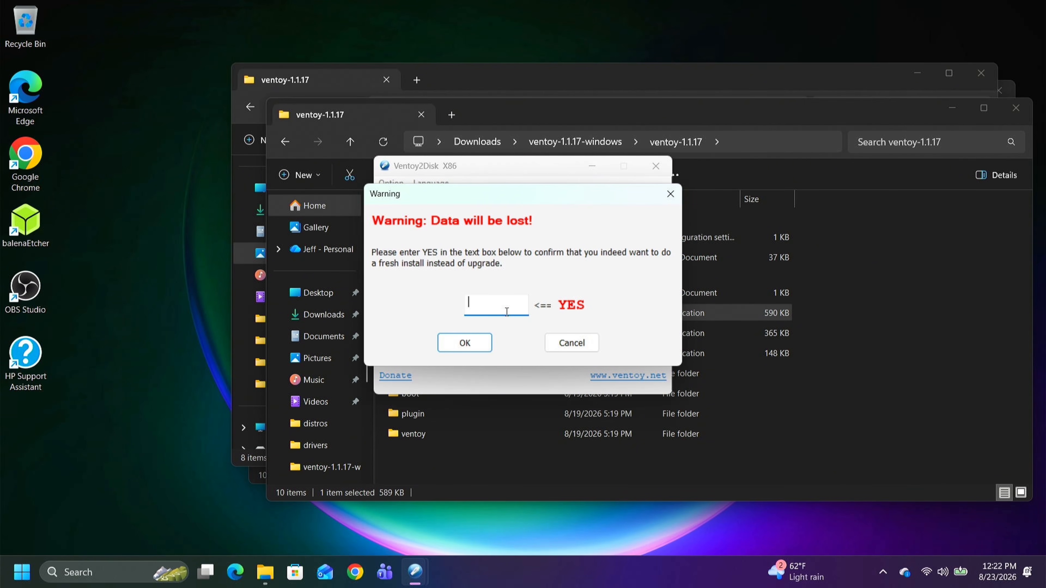
type("YES")
left_click(466, 344)
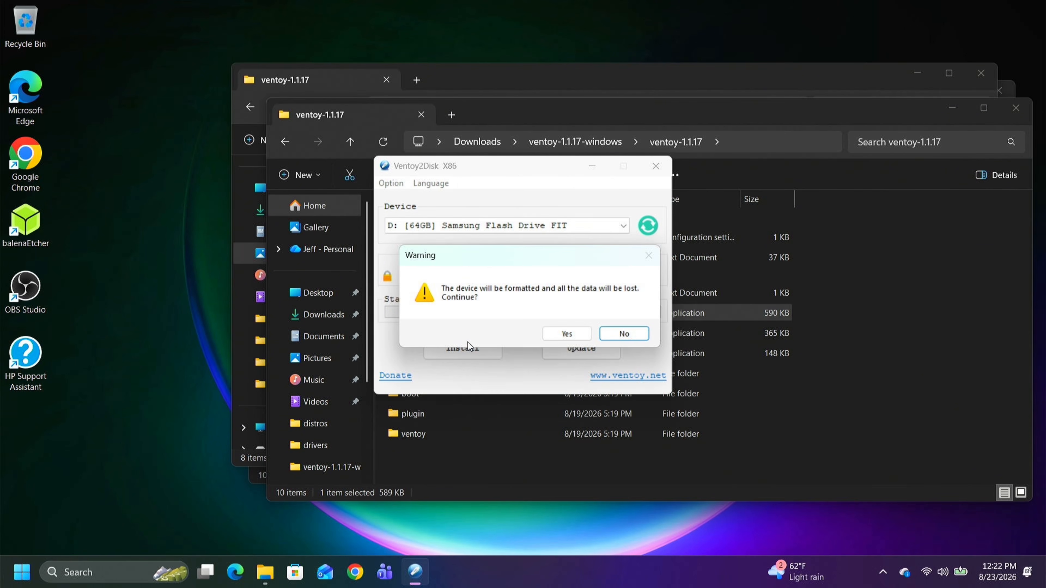
left_click(570, 336)
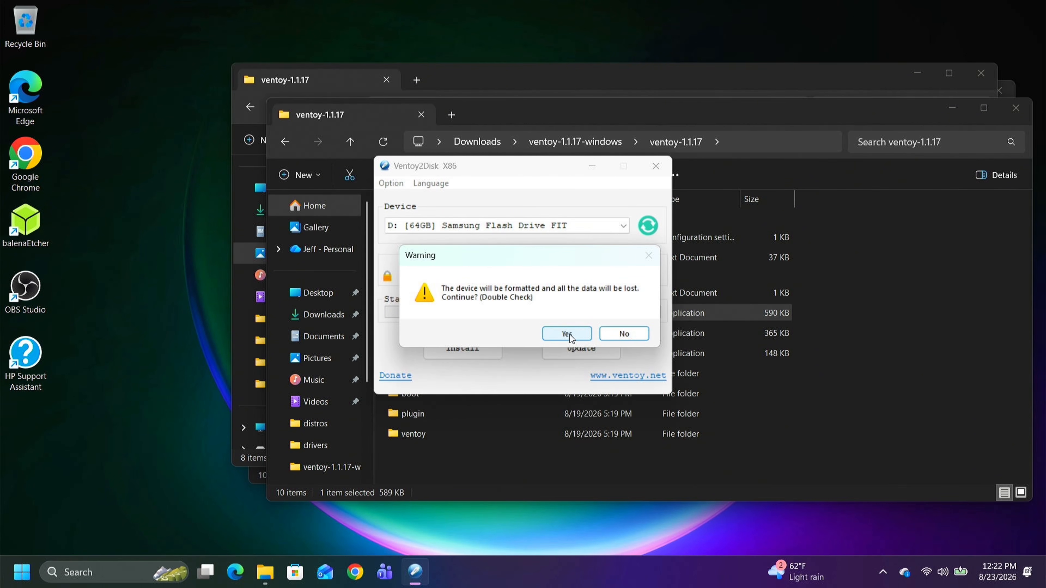
left_click(568, 334)
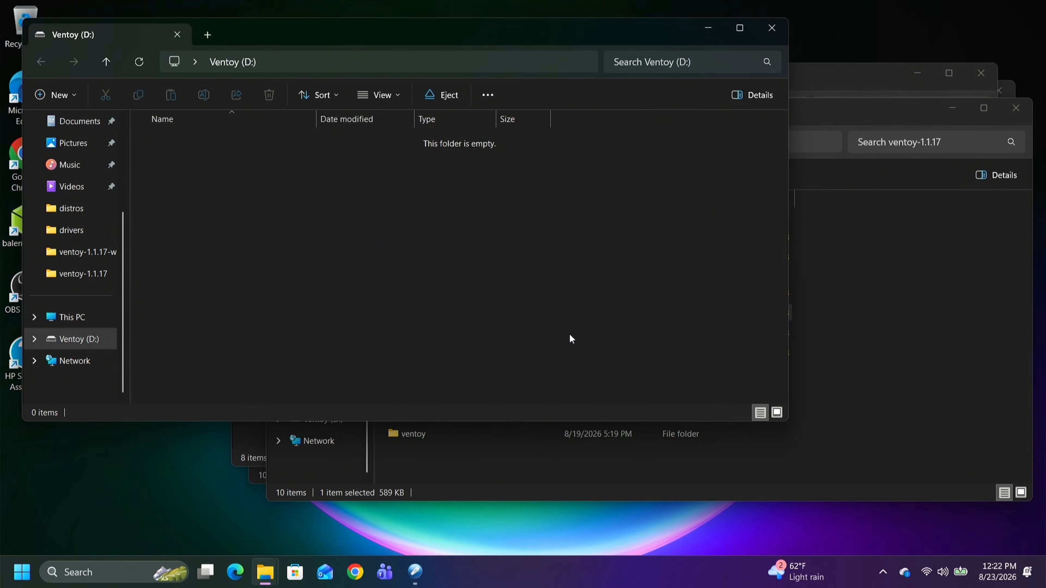
- Create a folder named Distros at the root of the Ventoy (D:) drive
left_click(86, 342)
right_click(230, 163)
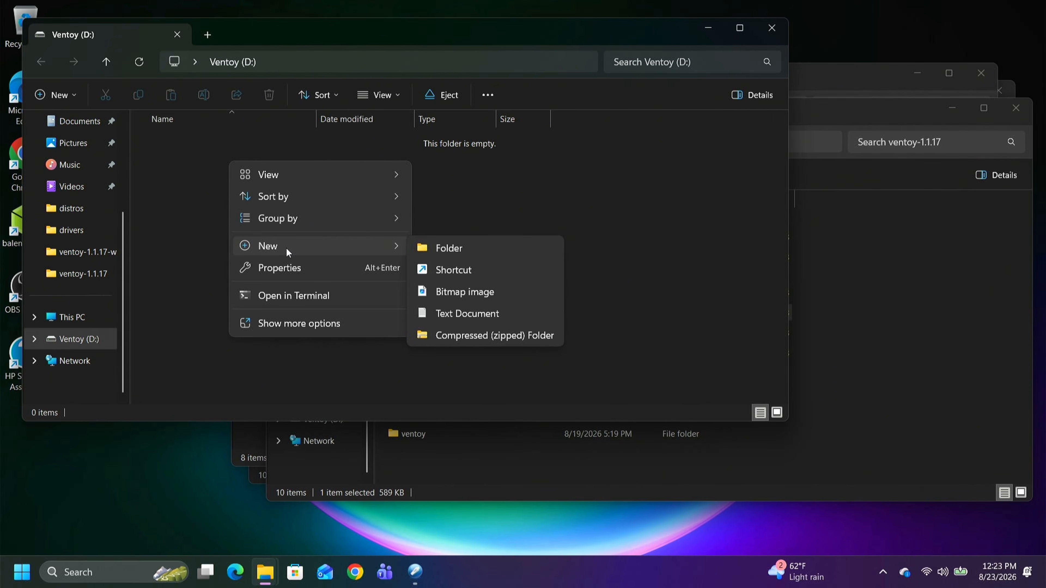
left_click(433, 247)
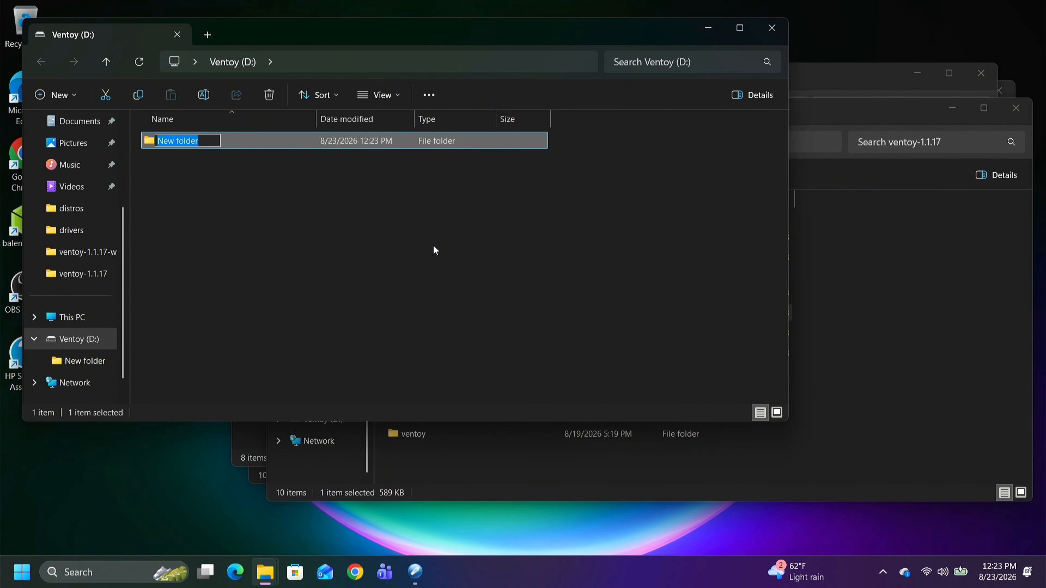
type("Dist")
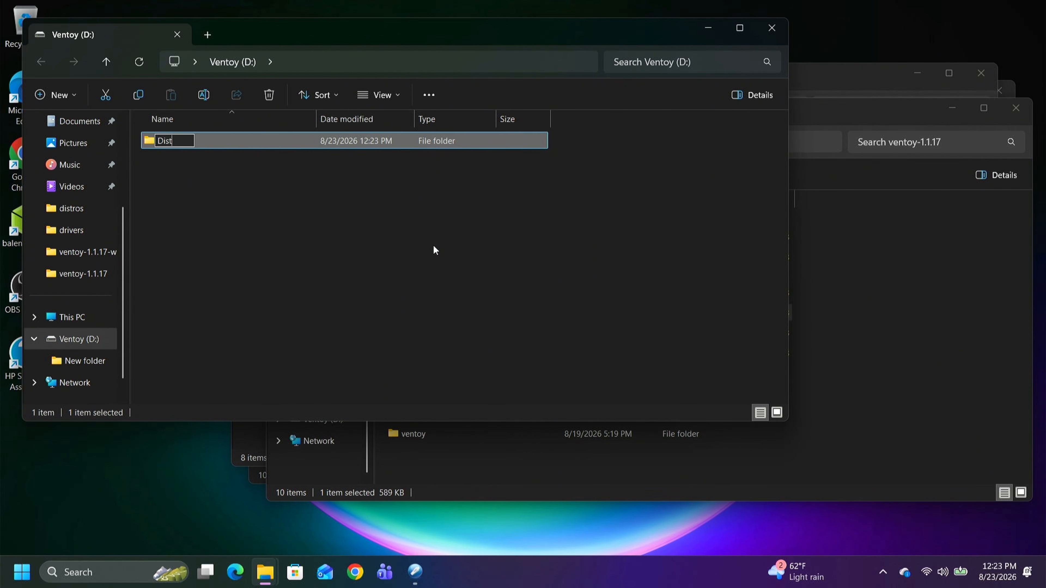
type("ros")
right_click(356, 221)
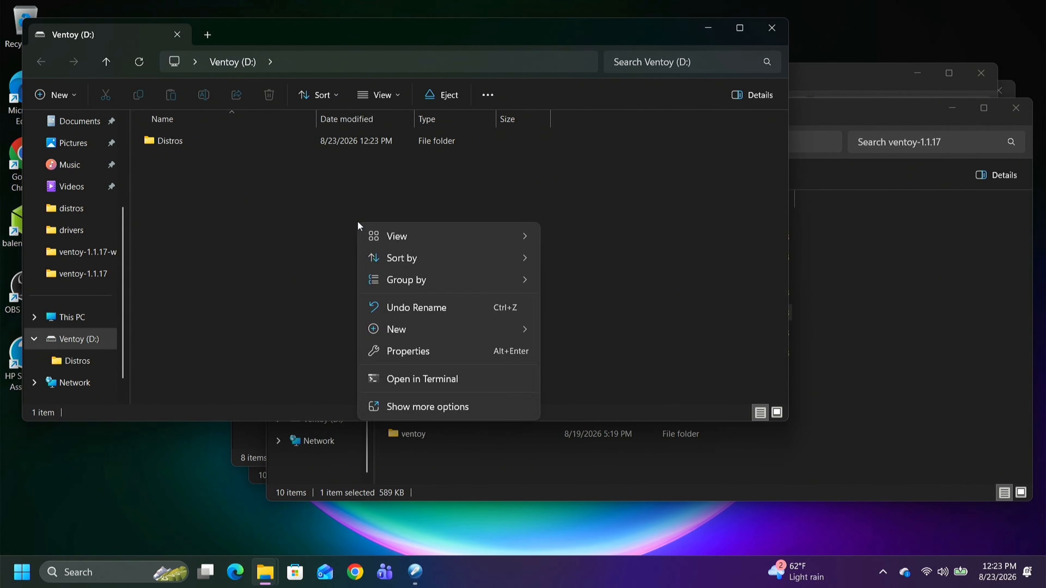
key("Escape")
right_click(357, 221)
left_click(184, 171)
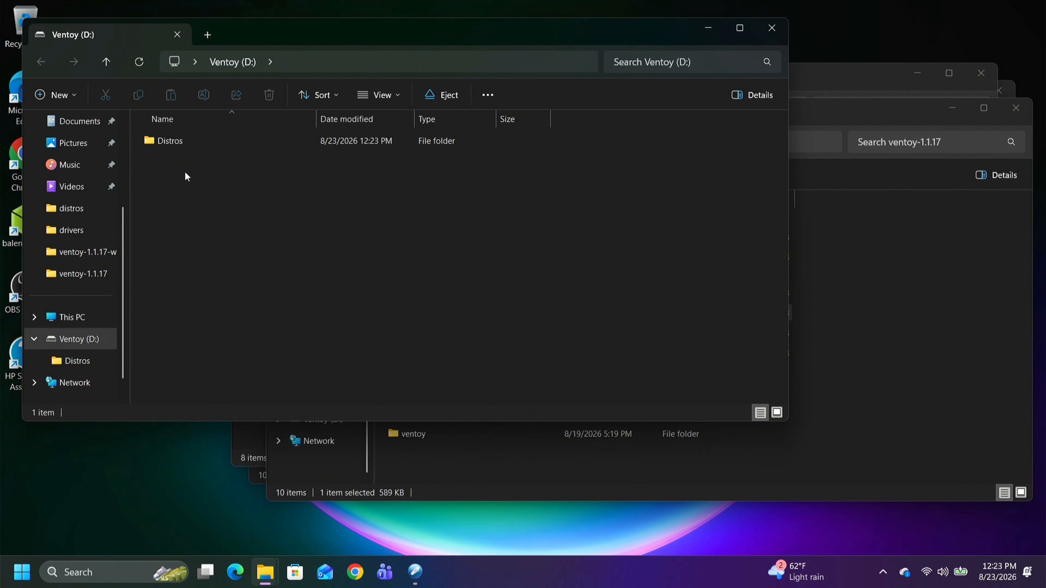
- Create a second folder named Rescue beside Distros on the Ventoy (D:) drive
right_click(185, 177)
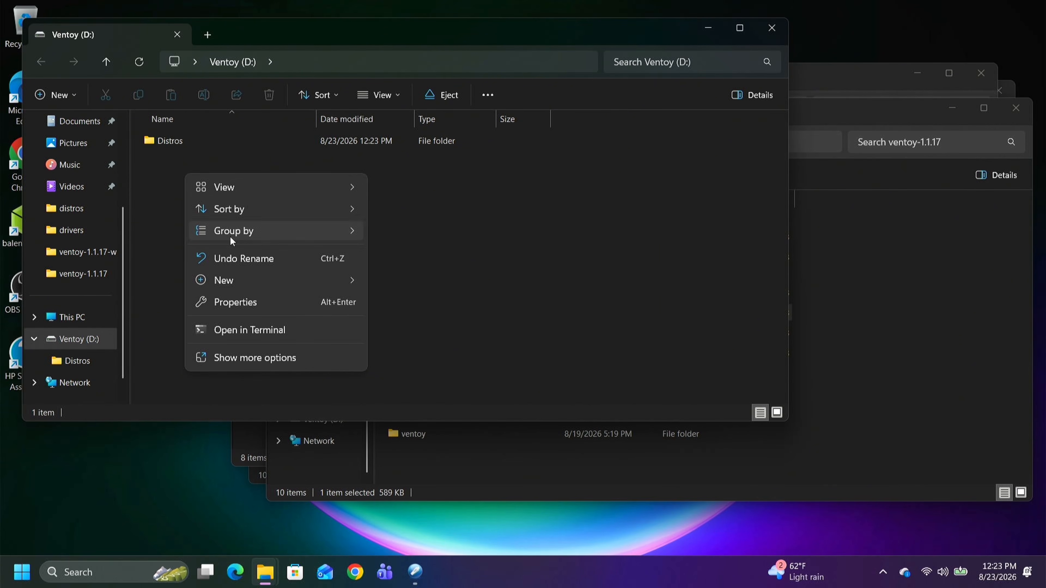
mouse_move(242, 285)
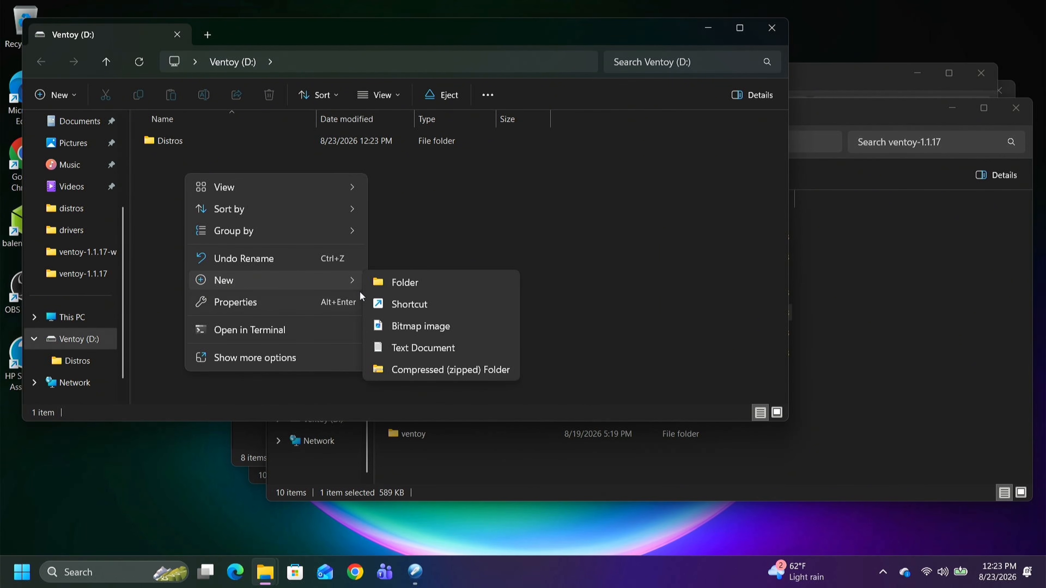
left_click(391, 288)
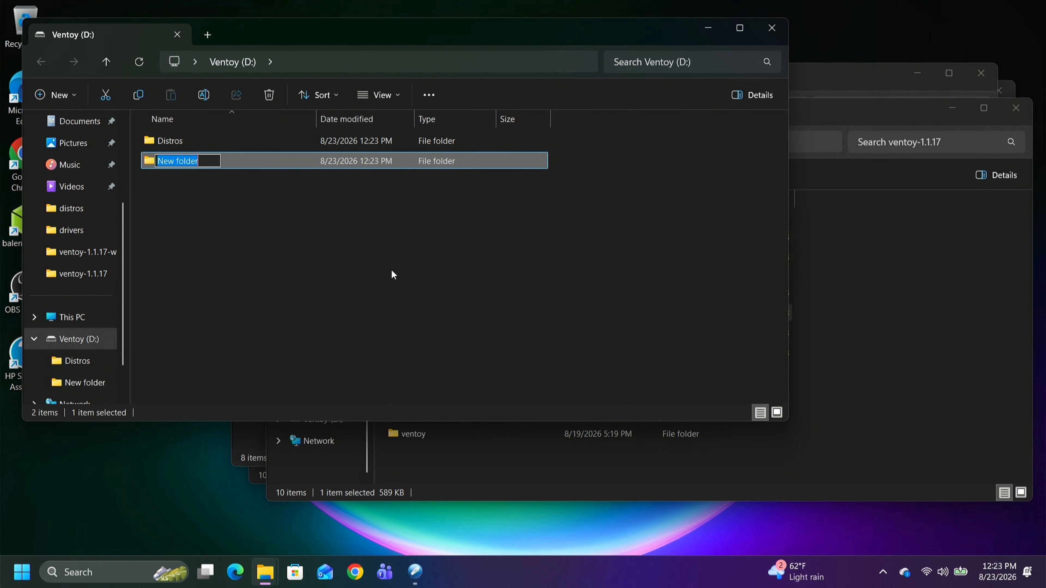
type("Rescue")
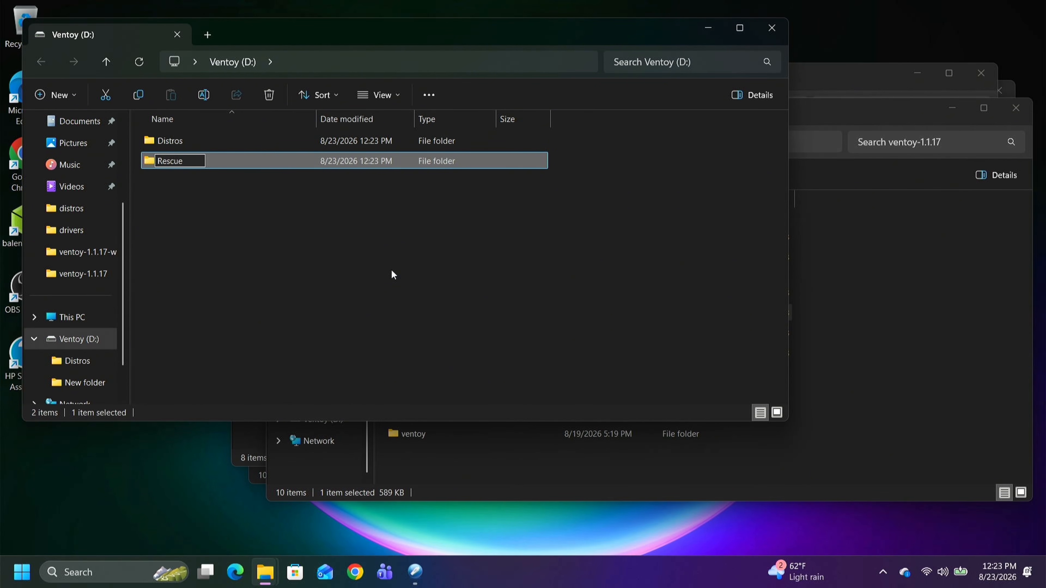
key("Return")
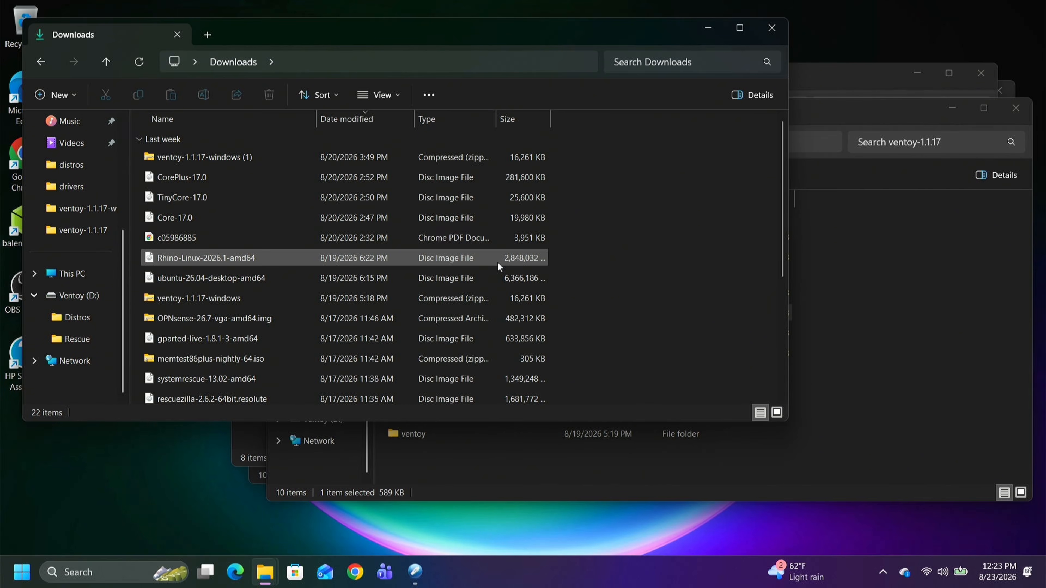
- Copy the proxmox-ve_9.2-1 and proxmox-backup-server_4.2-1 images from Downloads into the Distros folder on the Ventoy drive
scroll(496, 262, "down", 3)
scroll(496, 262, "down", 1)
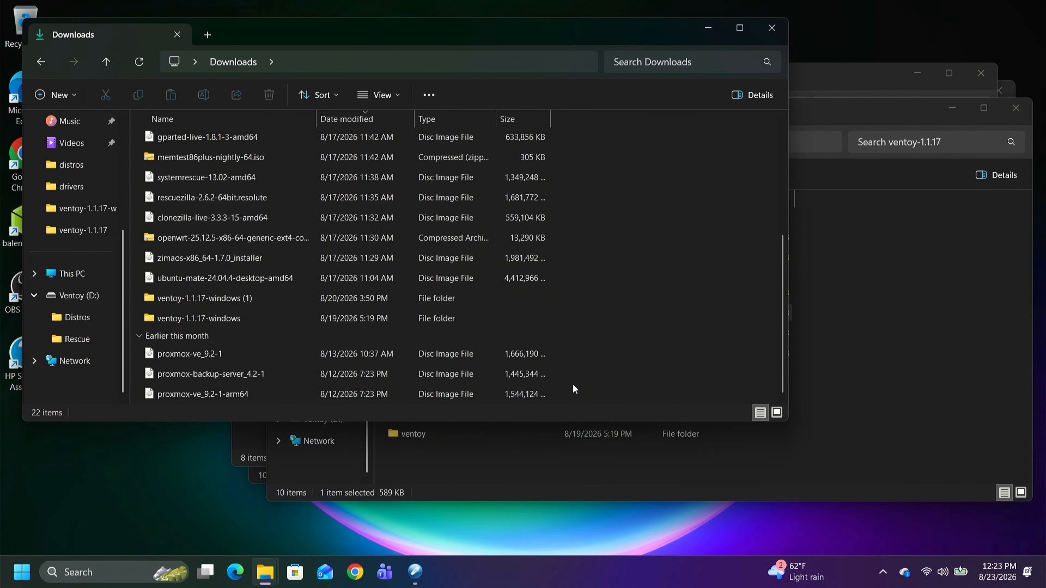
left_click_drag(572, 383, 472, 350)
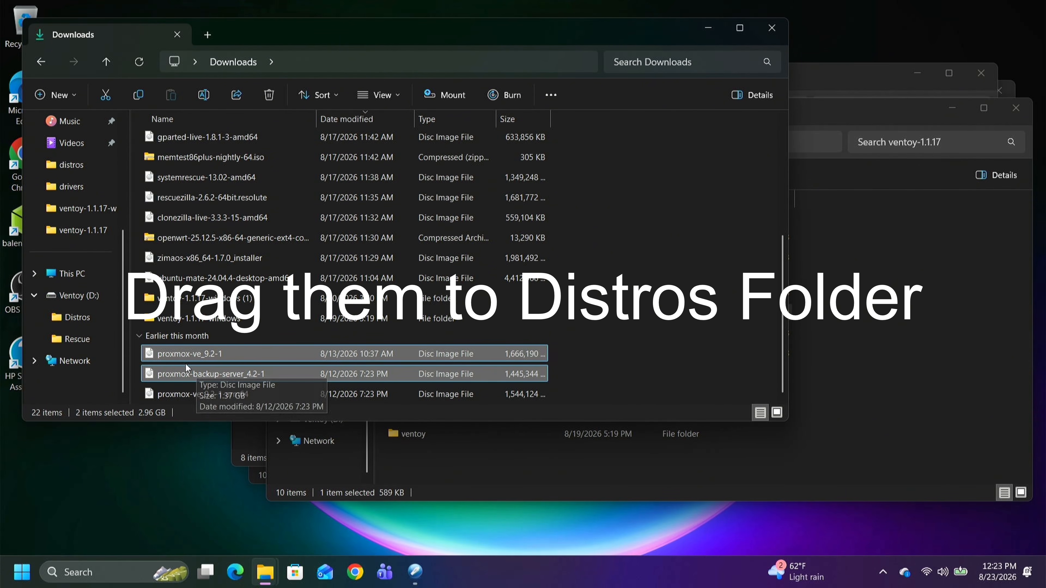
left_click_drag(184, 363, 92, 309)
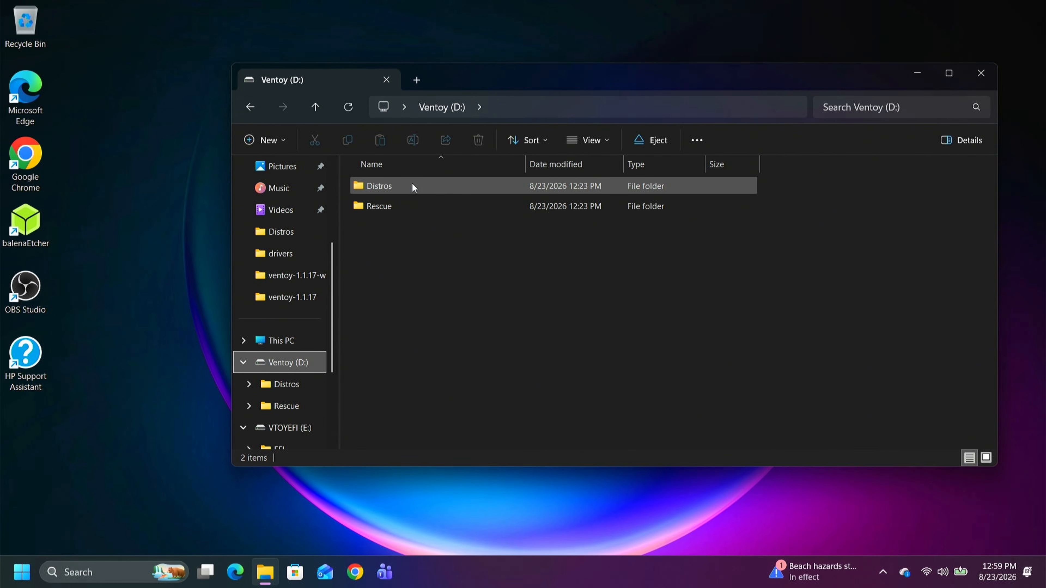
- Check the contents of the Distros and Rescue folders, and eject the Ventoy (D:) drive
mouse_move(413, 184)
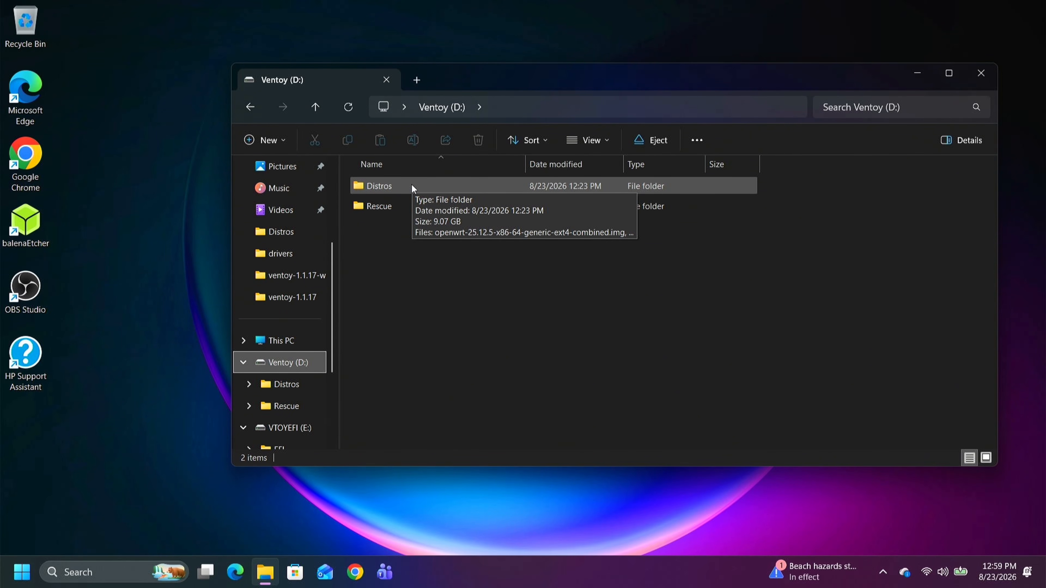
double_click(413, 187)
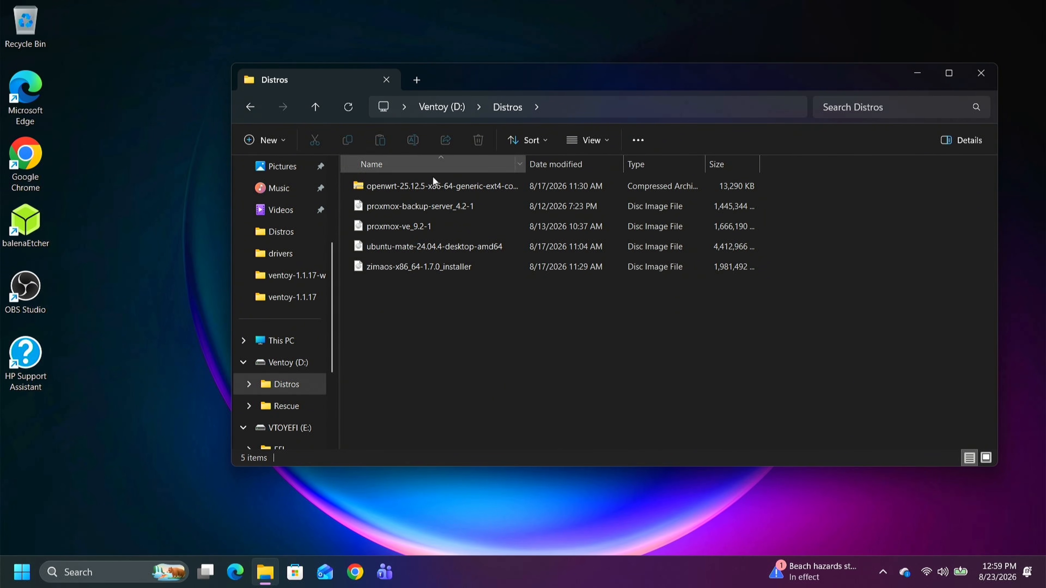
mouse_move(438, 211)
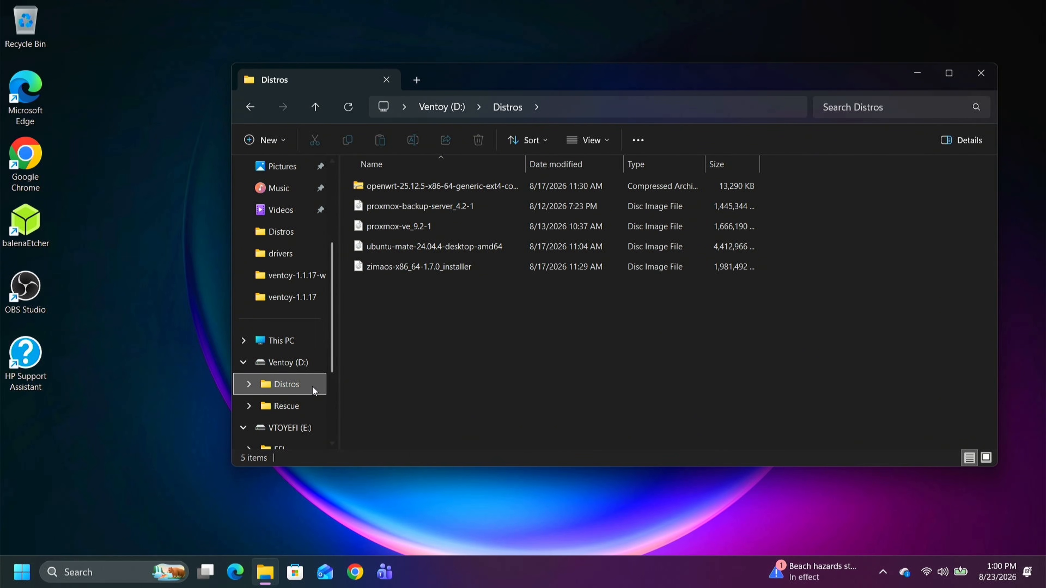
left_click(307, 400)
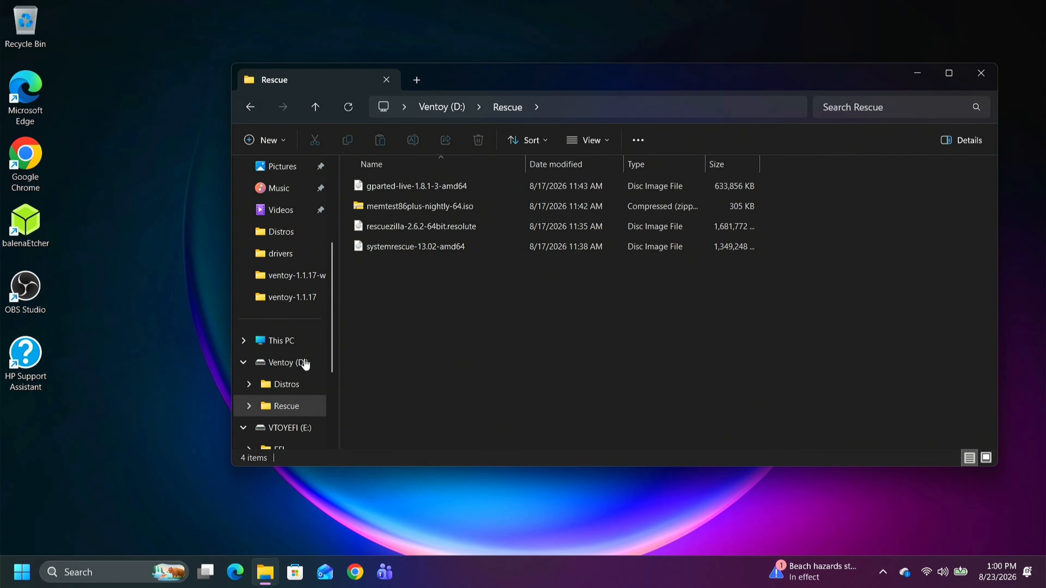
right_click(305, 363)
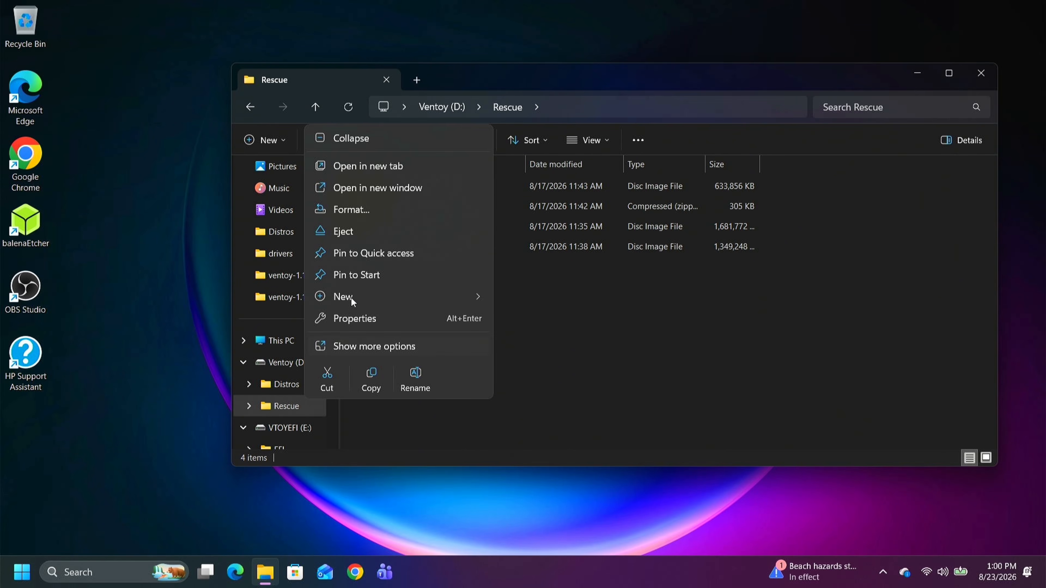
left_click(373, 231)
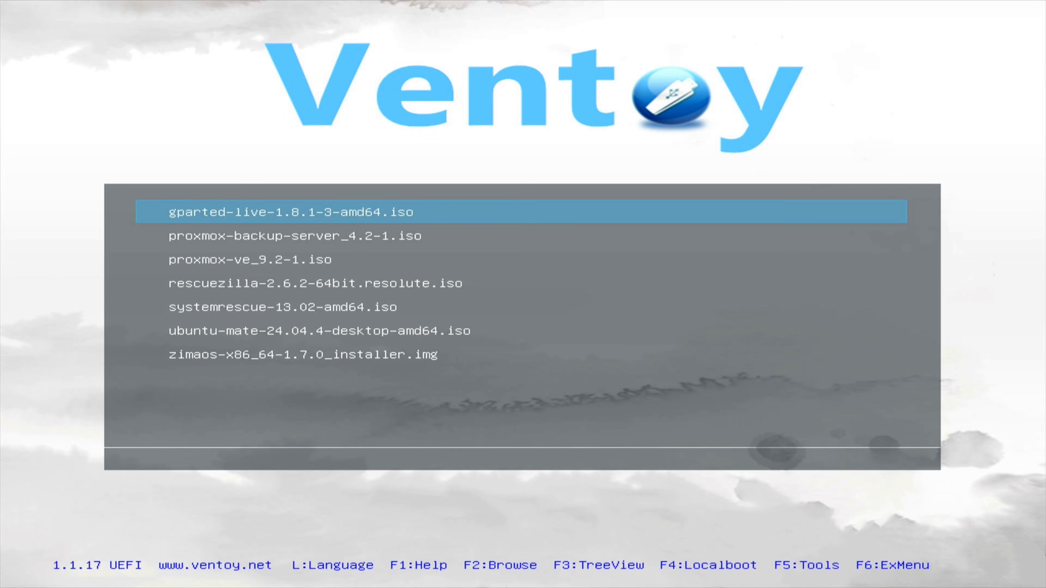
- Switch the Ventoy boot menu to TreeView, inspect the Distros folder and return to the folder list
key("F3")
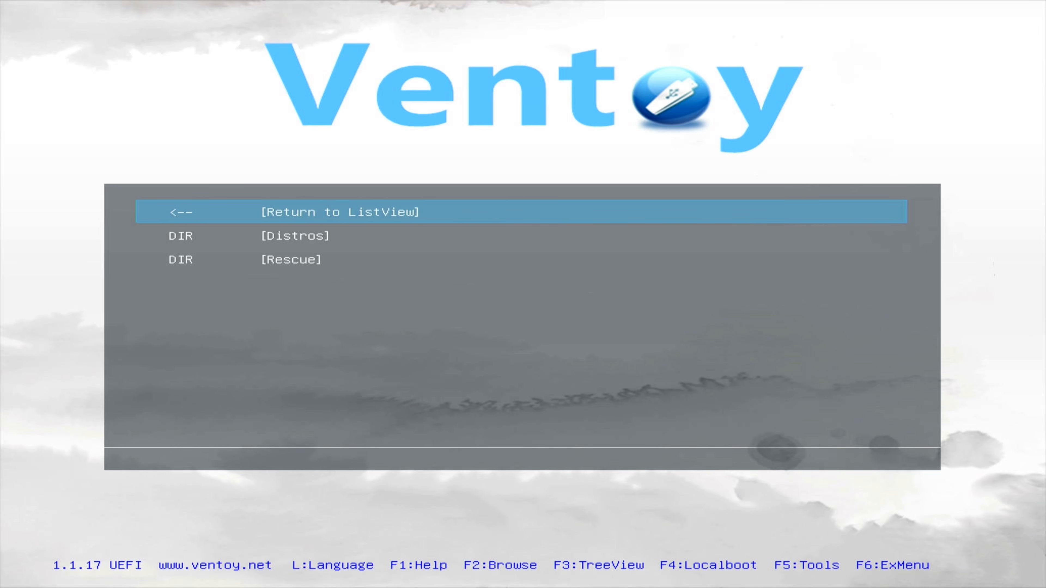
key("Down")
key("Return")
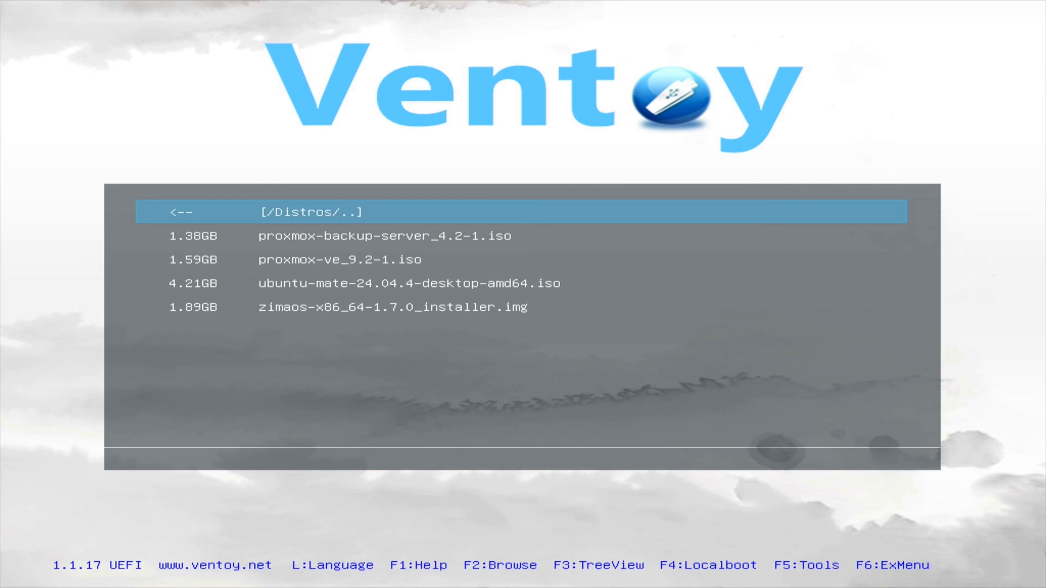
key("Return")
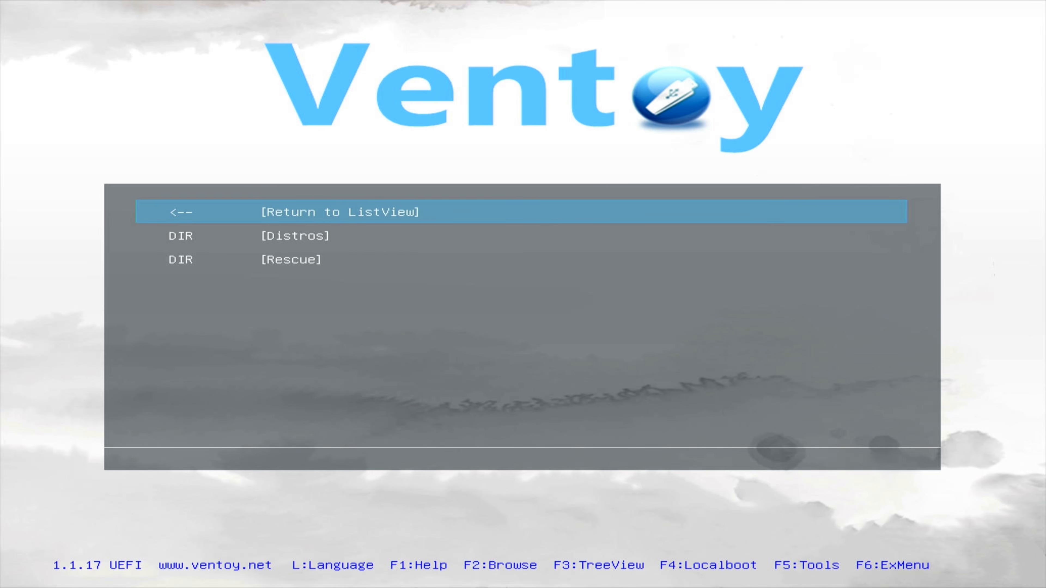
- Enter the Rescue folder in the boot menu and highlight rescuezilla-2.6.2-64bit.resolute.iso
key("Down")
key("Down")
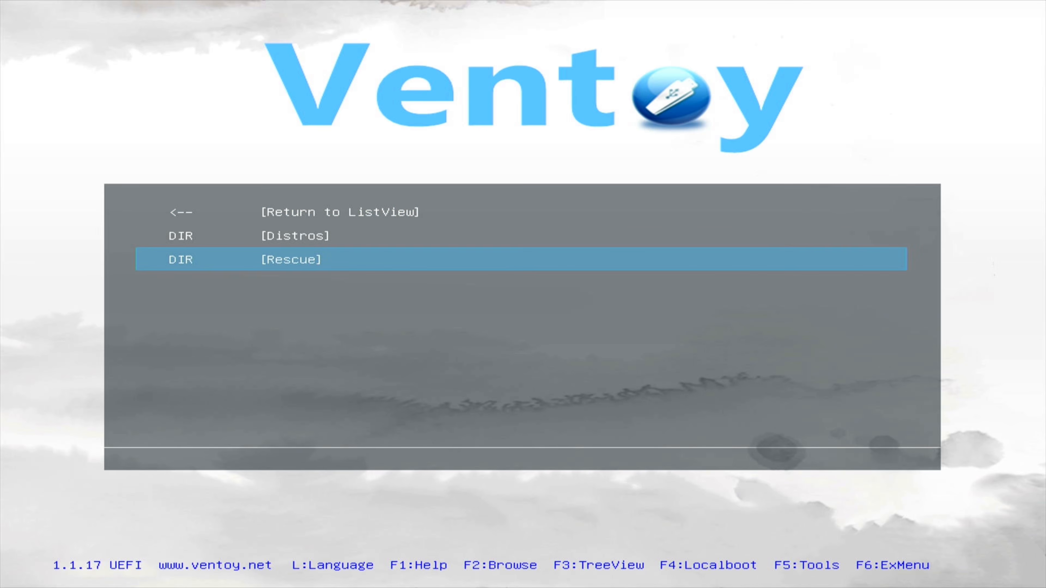
key("Return")
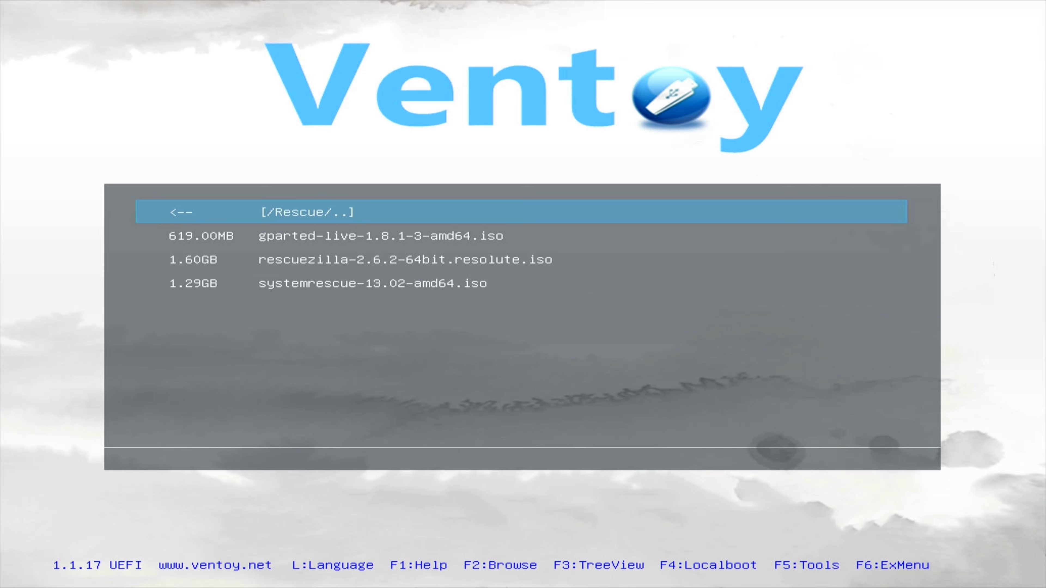
key("Down")
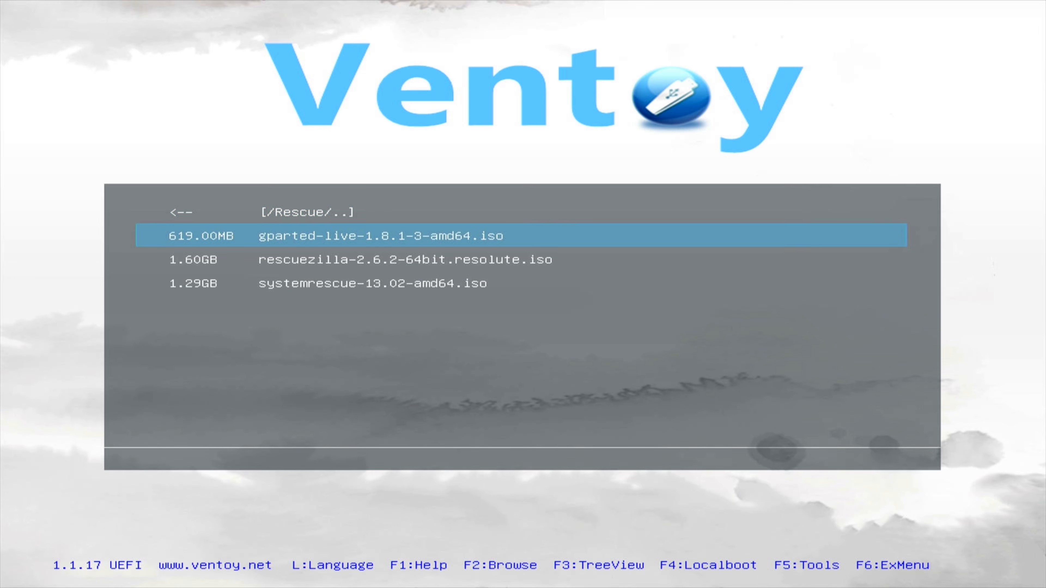
key("Down")
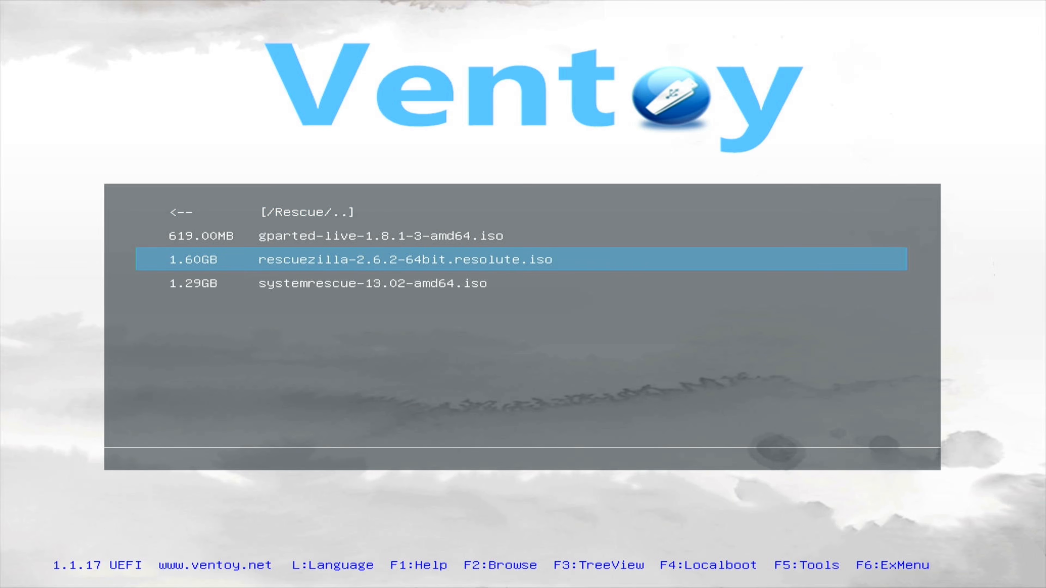
- Boot the highlighted Rescuezilla image in English with the Start Rescuezilla option, and reboot the computer from its desktop
key("Return")
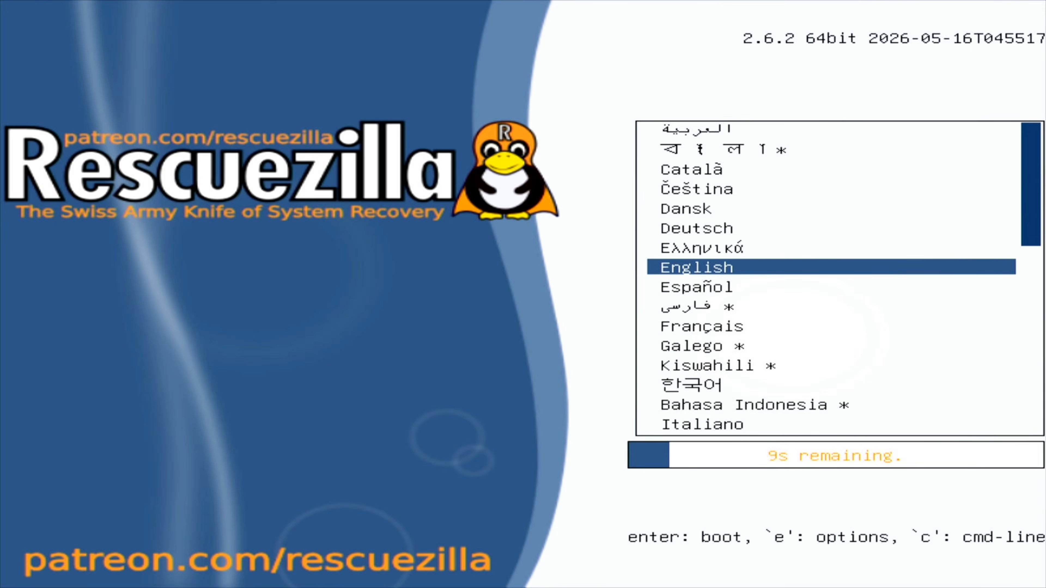
key("Return")
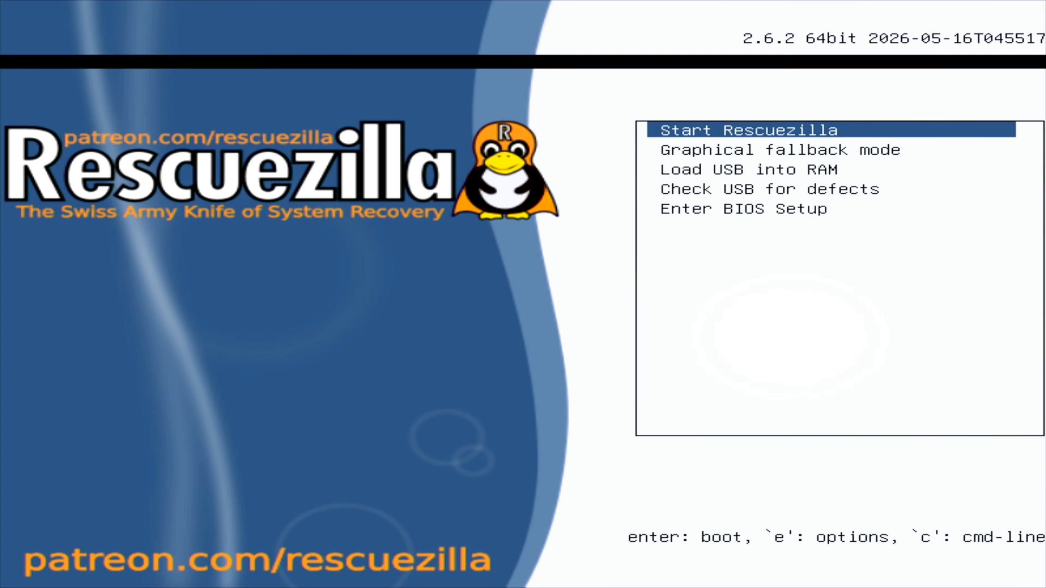
key("Return")
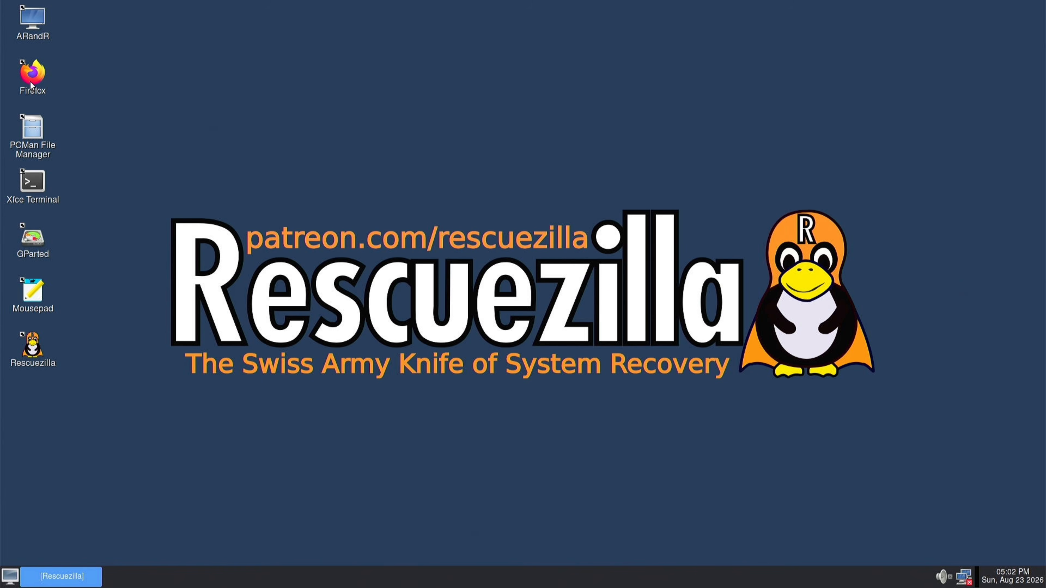
right_click(10, 577)
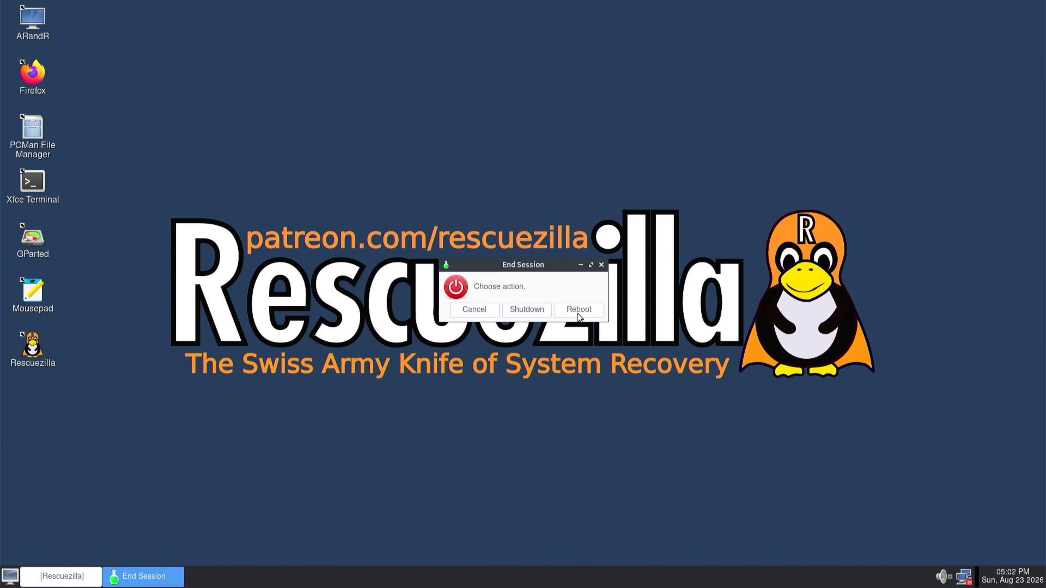
left_click(577, 309)
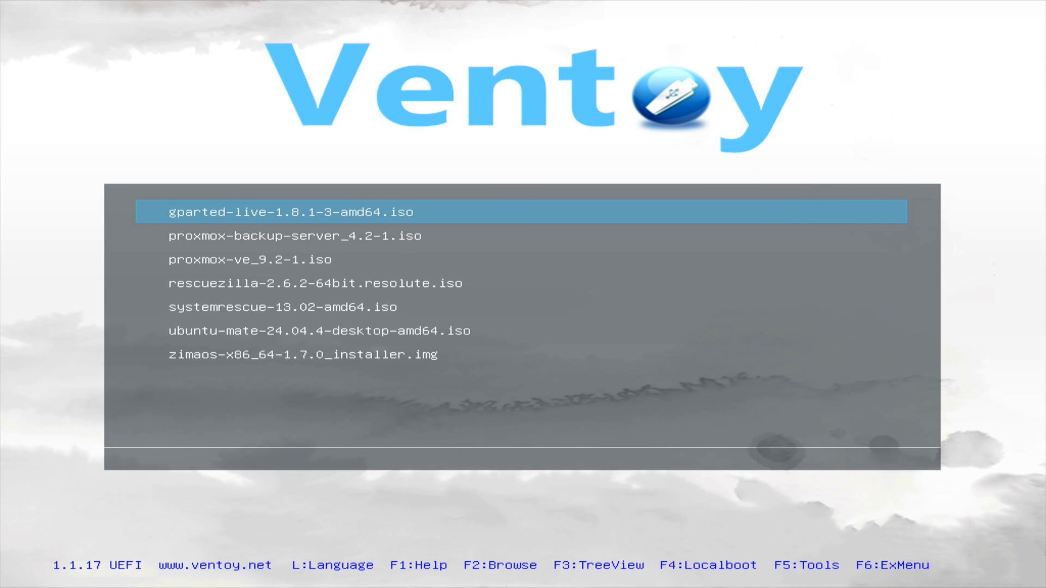
- Boot ubuntu-mate-24.04.4-desktop-amd64.iso from the Ventoy image list and start Try or Install Ubuntu MATE
key("Down")
key("Down")
key("Down")
key("Down")
key("Down")
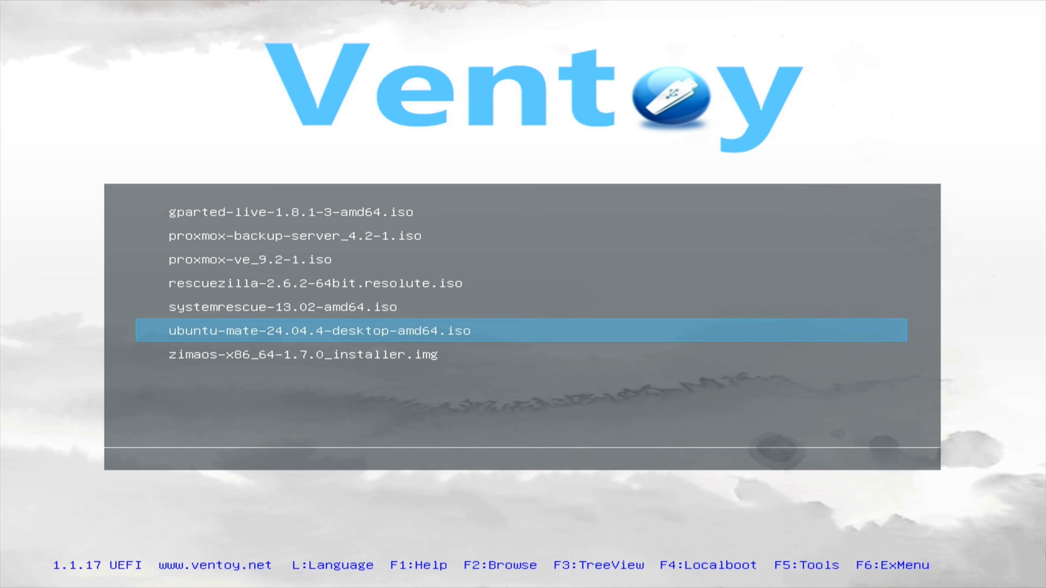
key("Return")
key("Return")
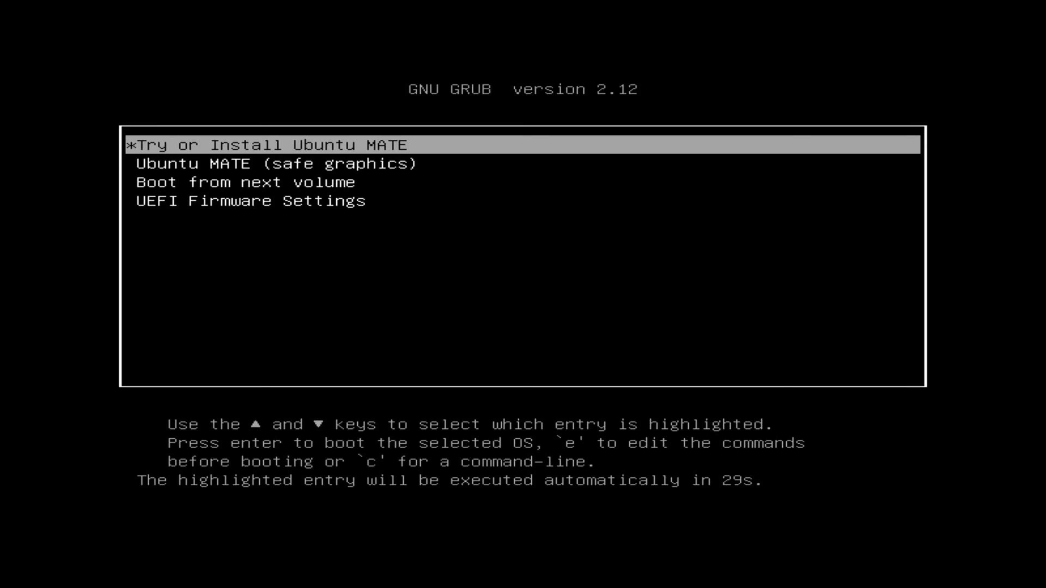
key("Return")
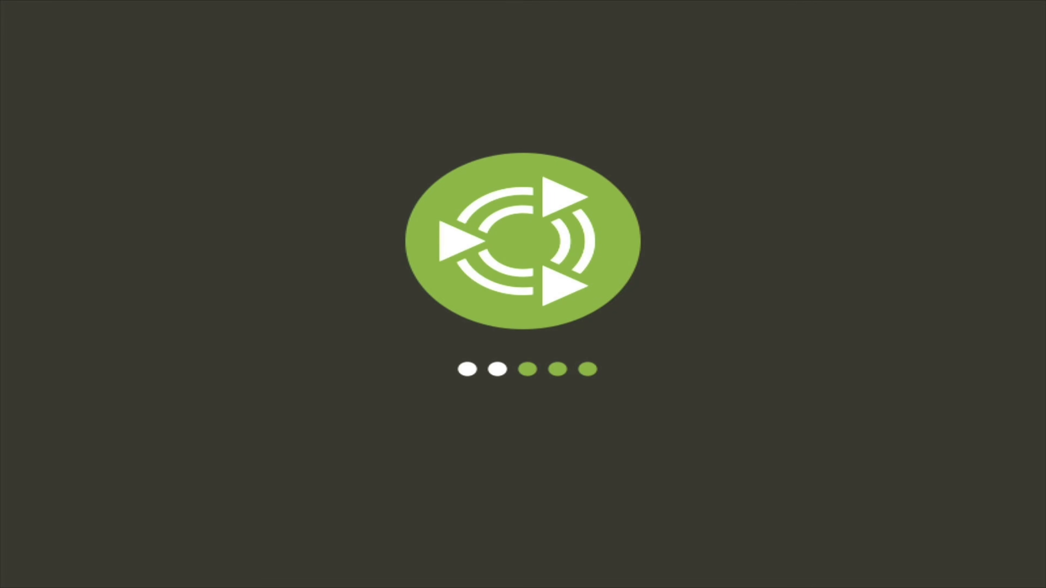